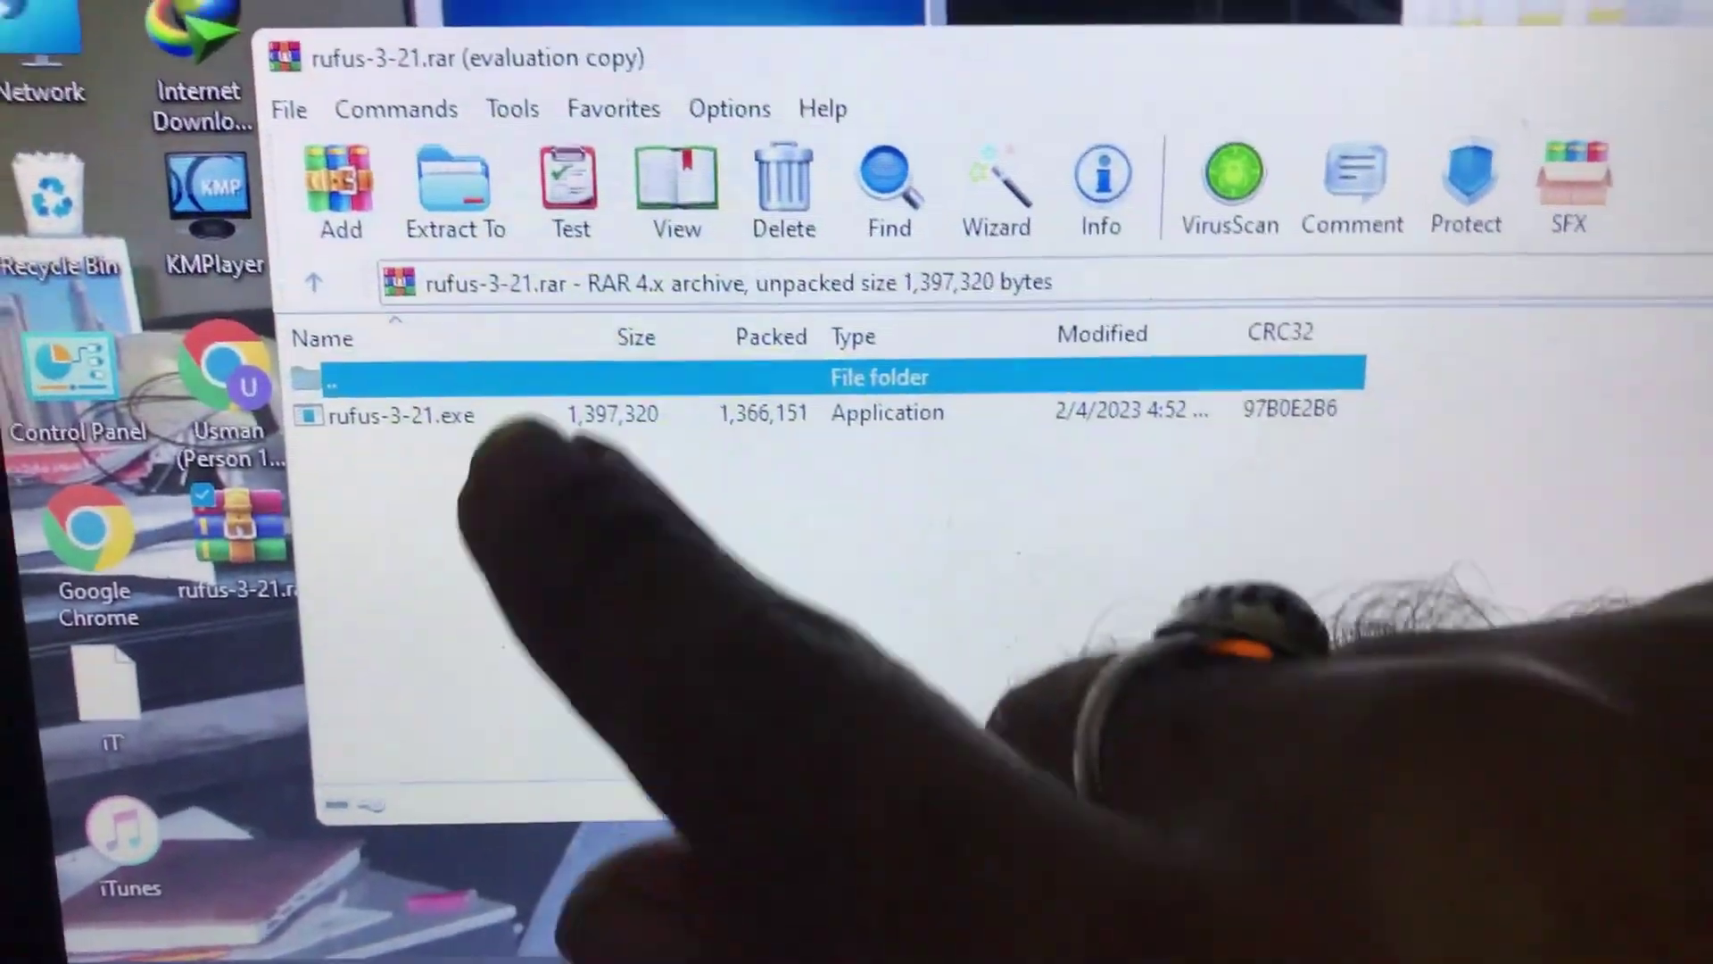
Launch Rufus from the archive and load Win7 White Disk Ultimate.iso from WINDOW TOOLS
click(468, 474)
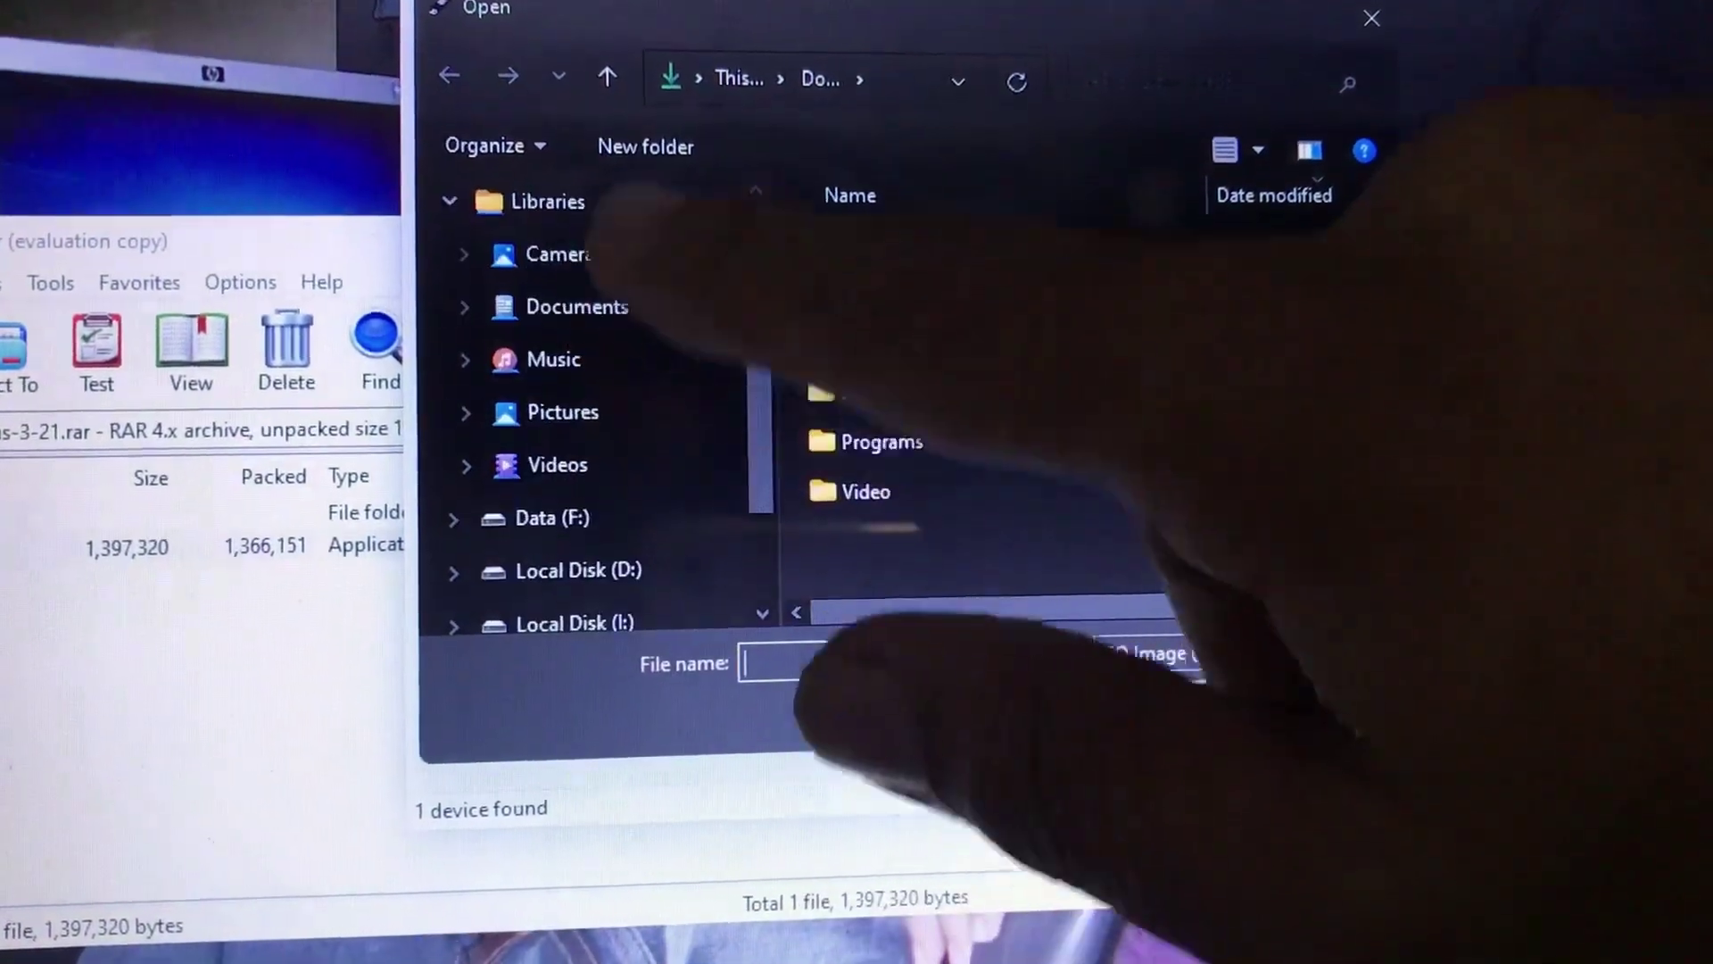
scroll(589, 401, down, 4)
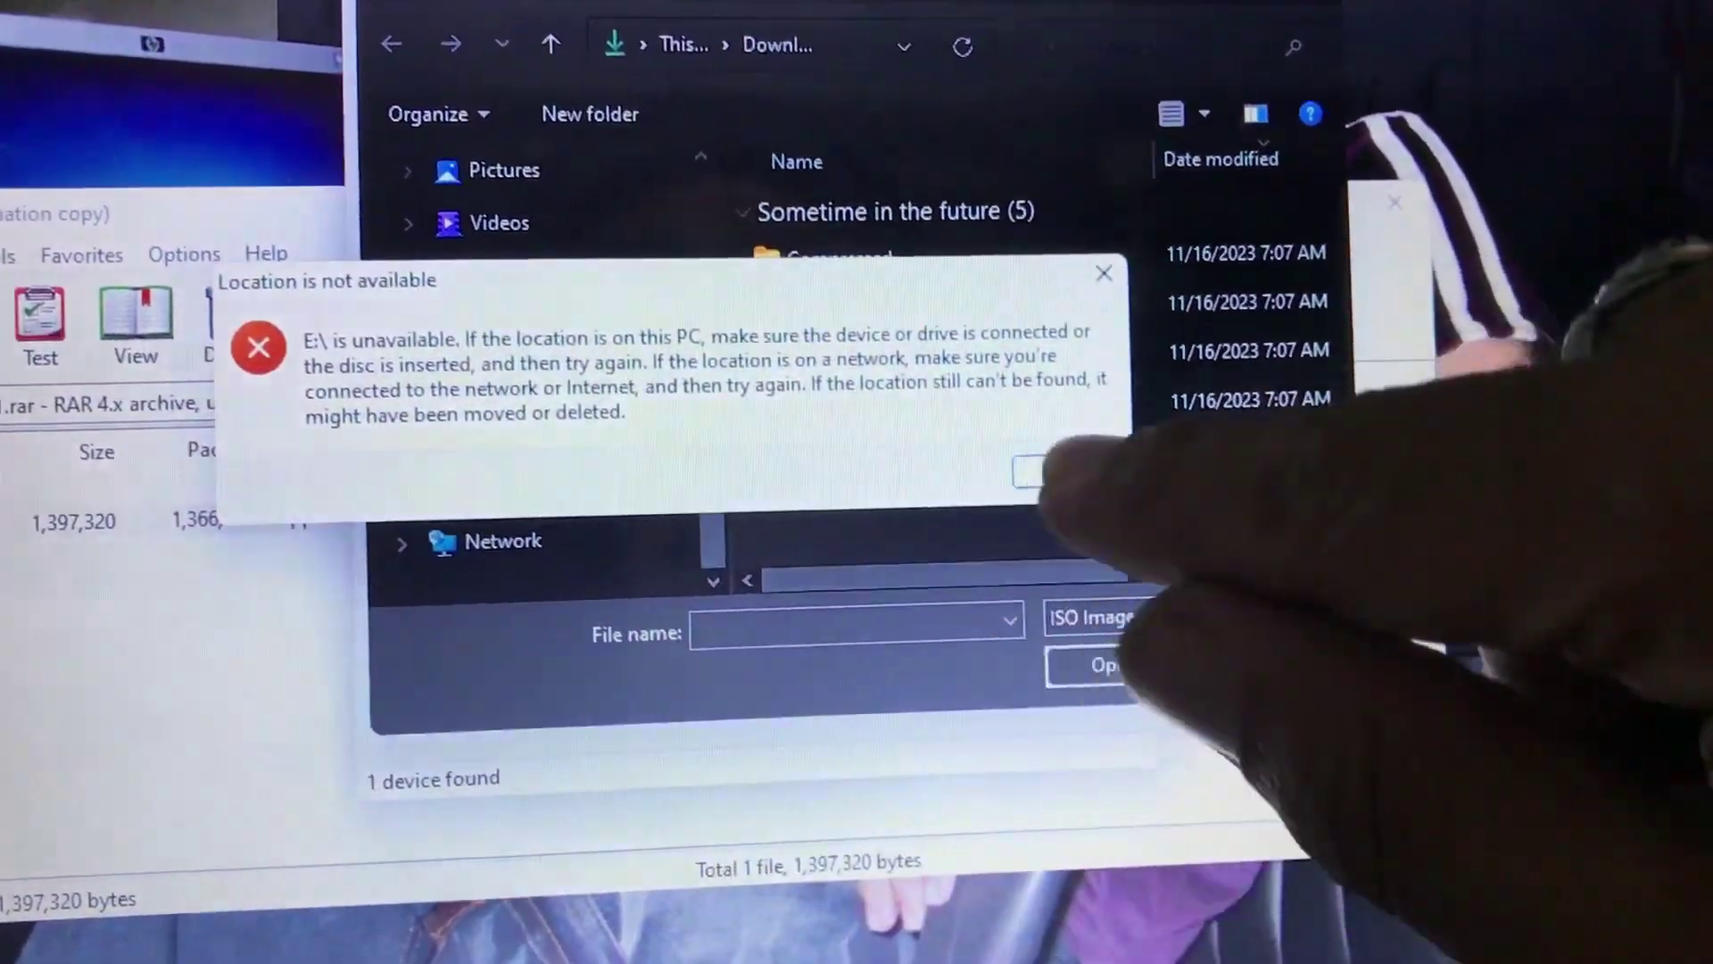
click(1045, 466)
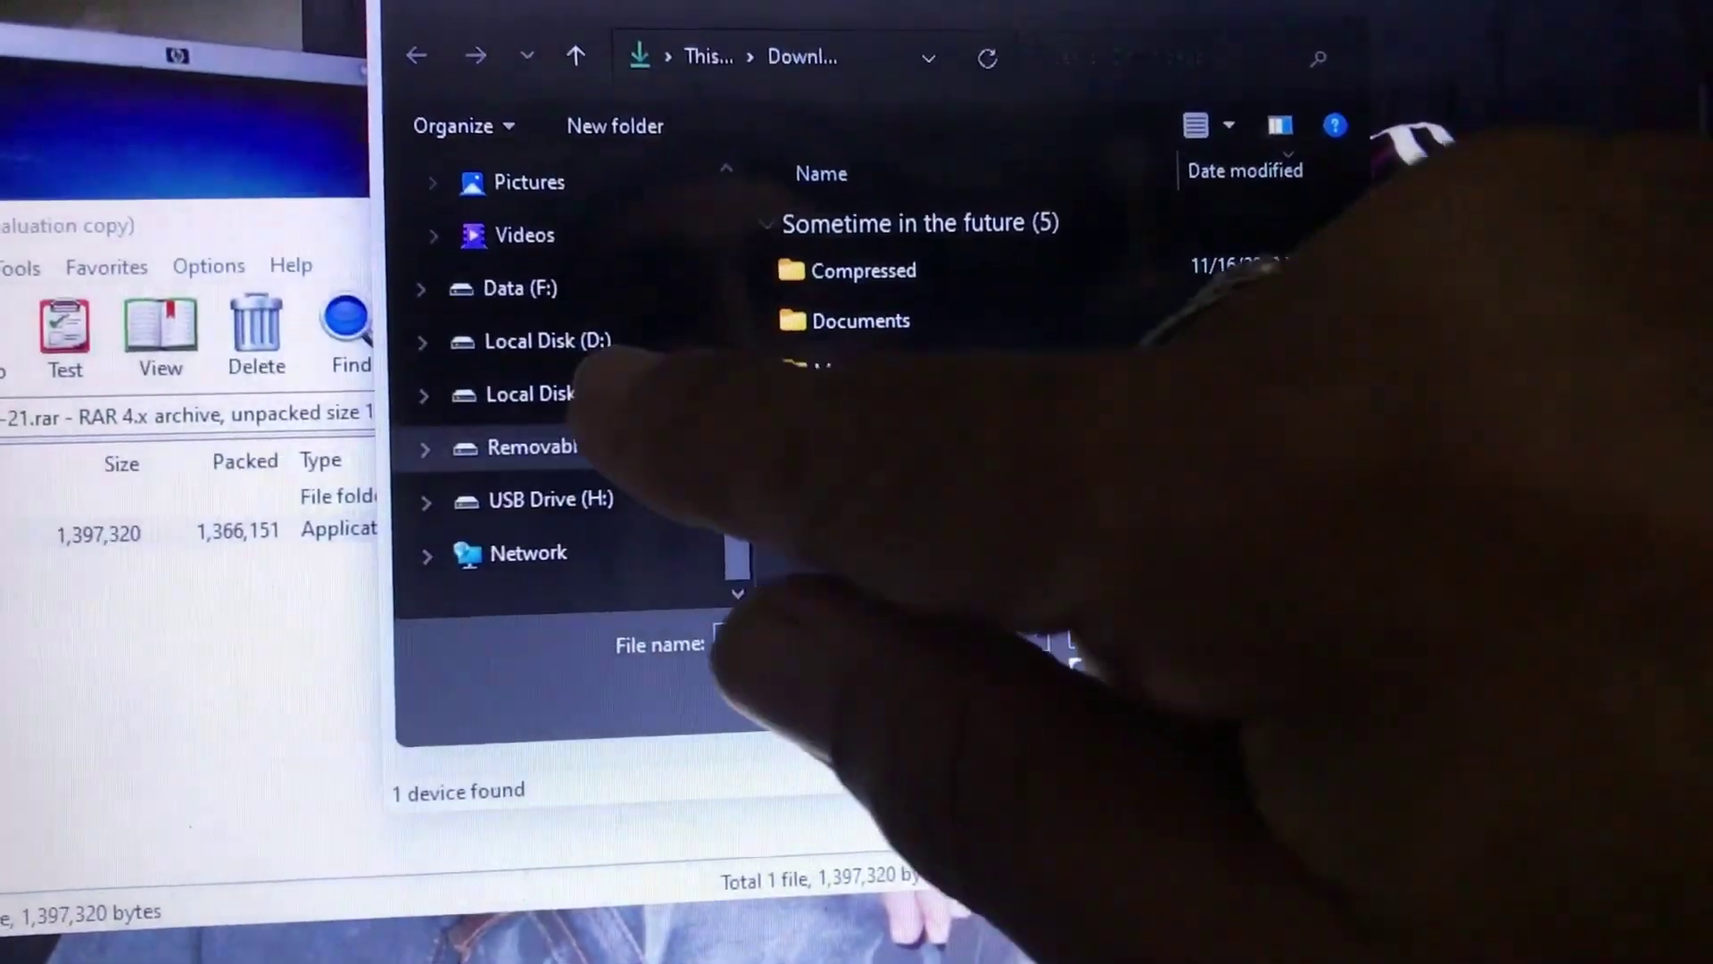
scroll(1045, 375, down, 10)
scroll(1044, 376, down, 5)
scroll(1044, 375, down, 3)
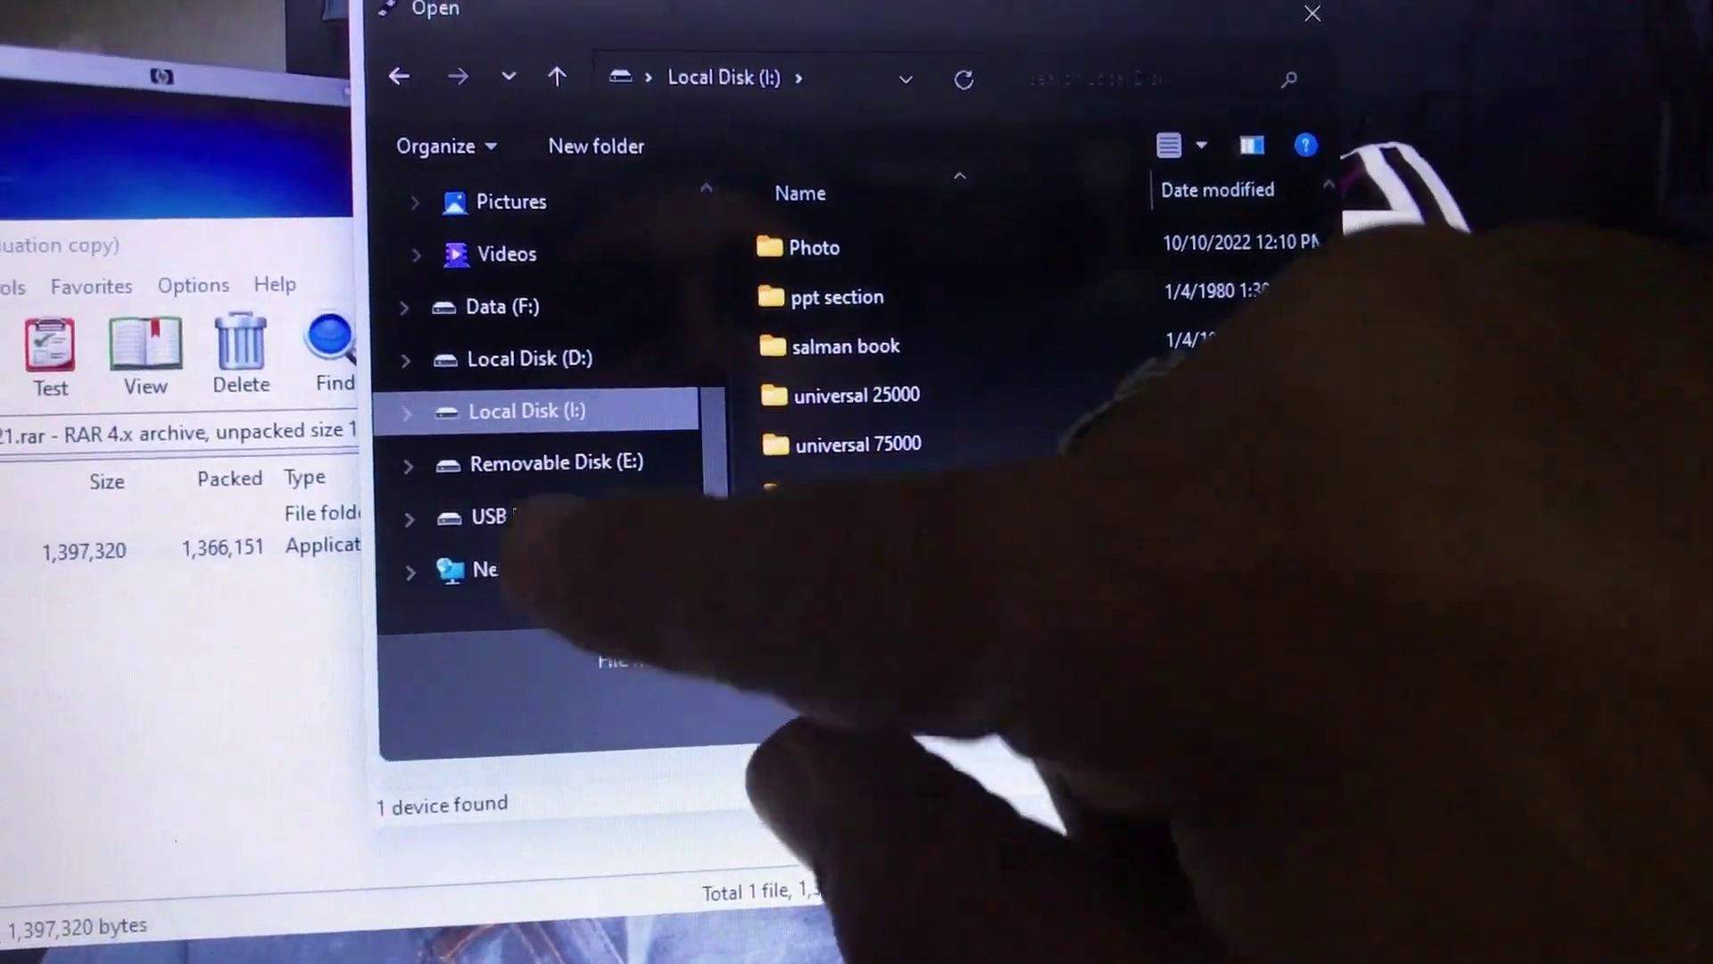
scroll(1045, 401, down, 3)
scroll(1044, 402, down, 3)
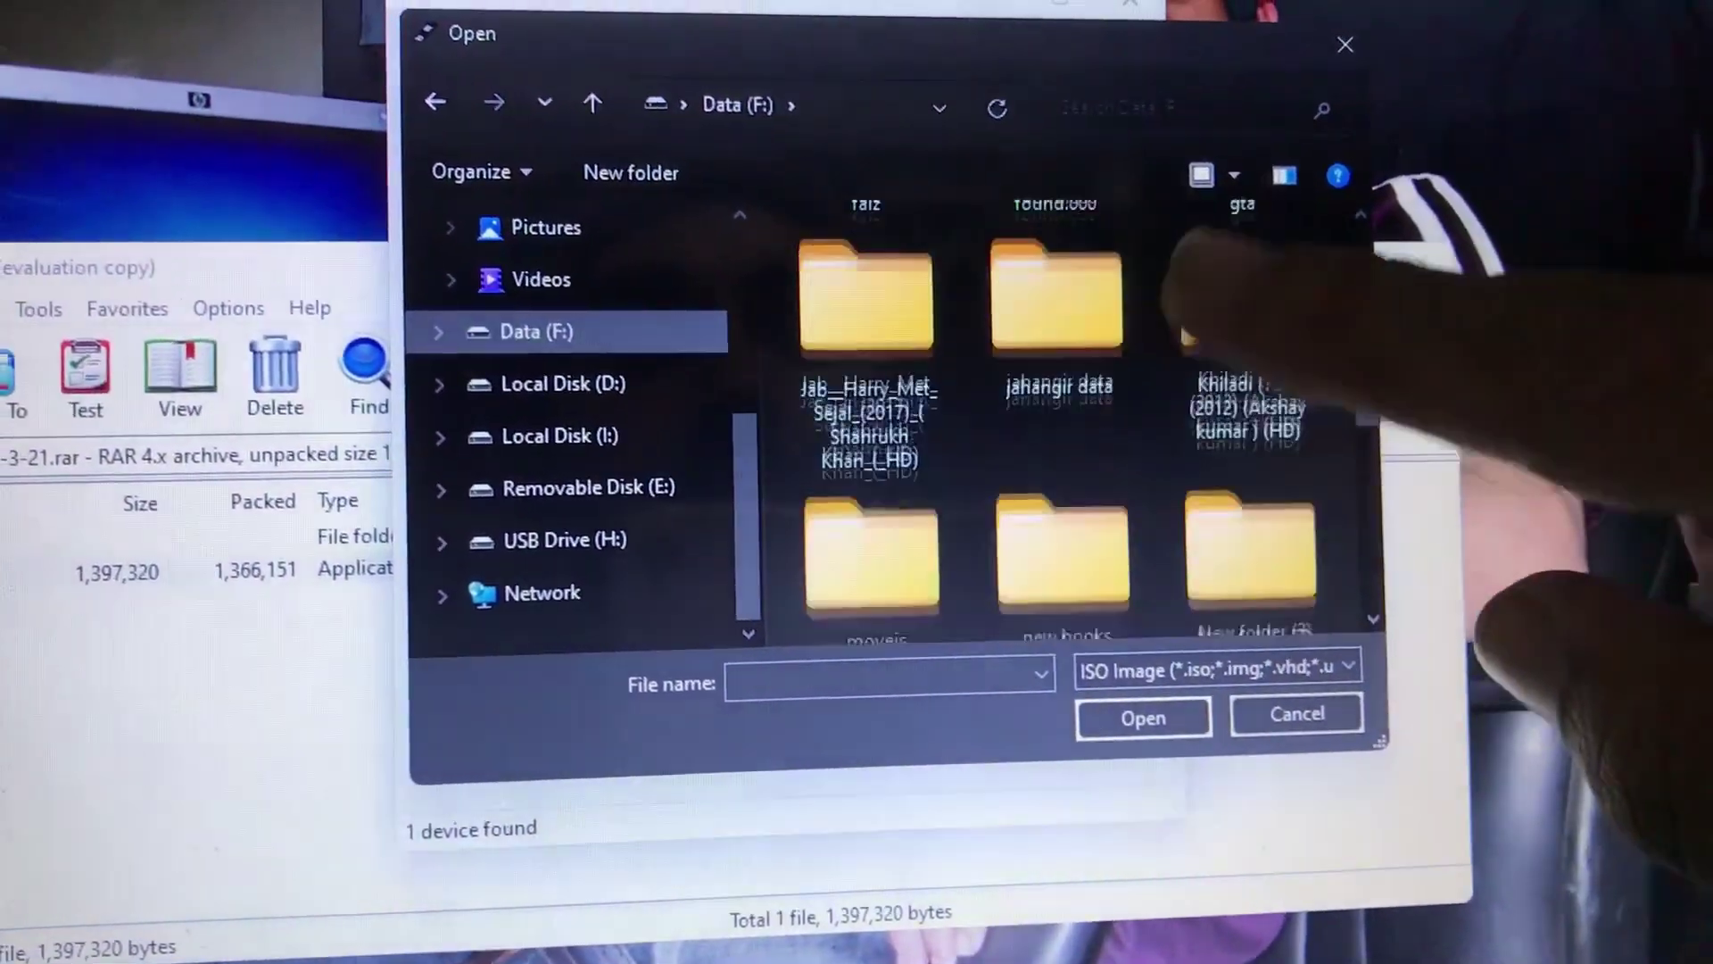
scroll(1044, 402, down, 3)
scroll(1045, 403, down, 2)
scroll(1058, 401, down, 2)
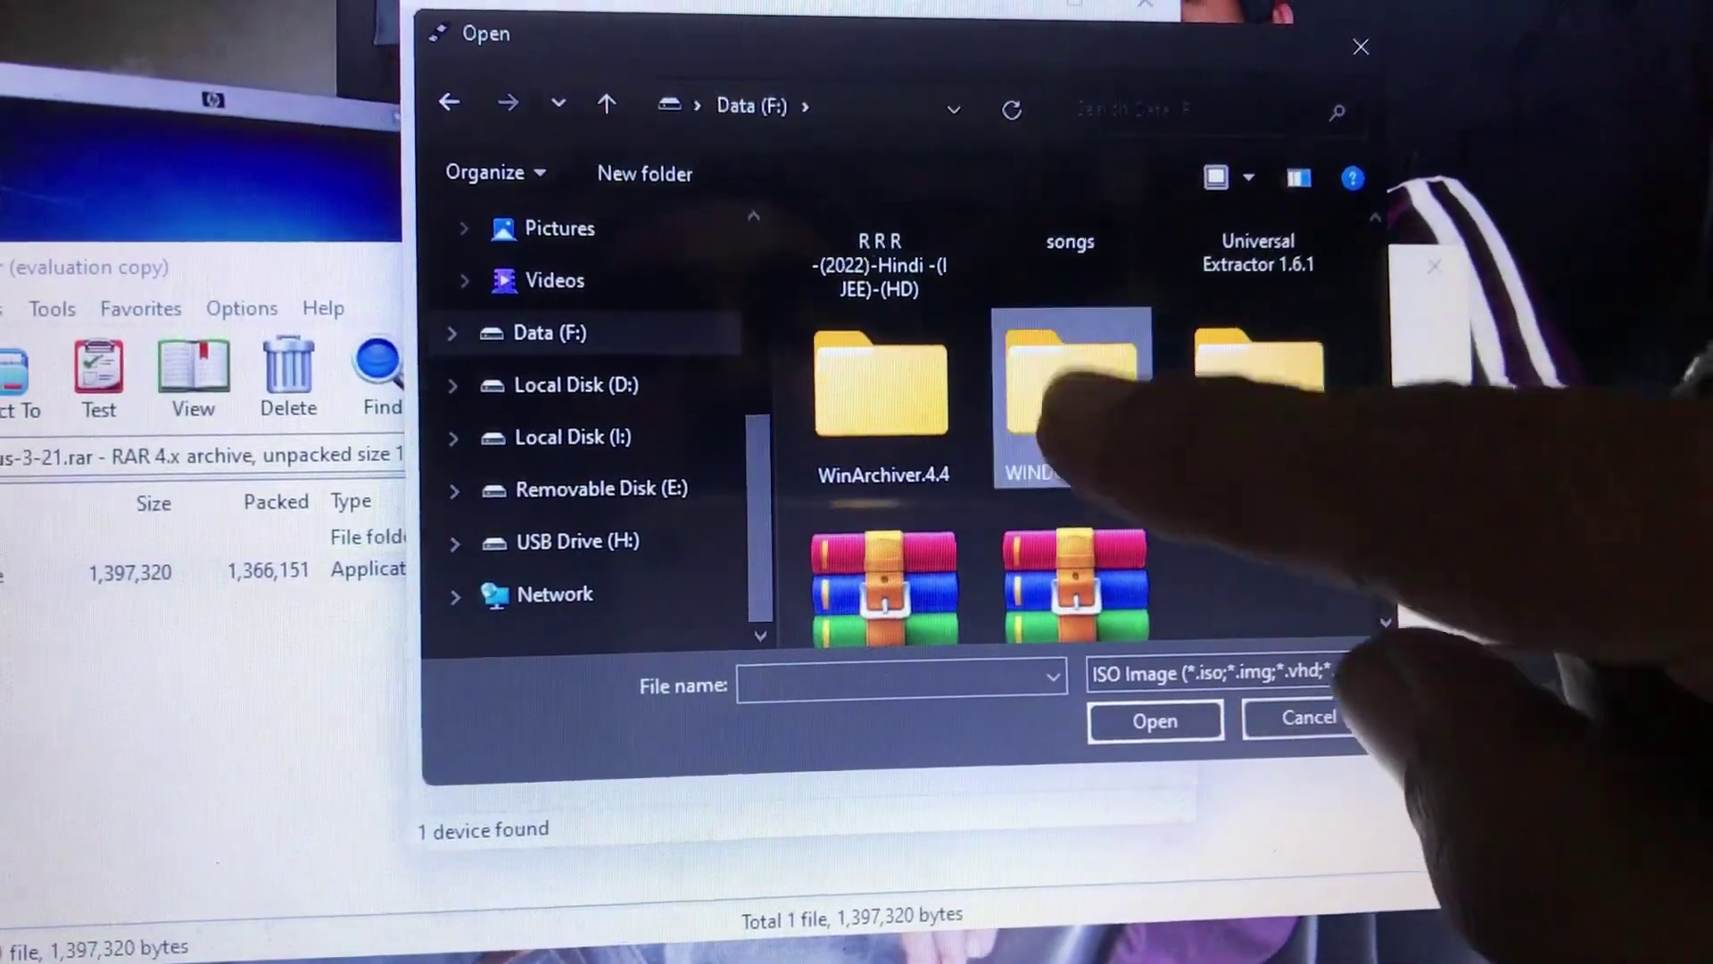
double_click(1065, 368)
double_click(916, 481)
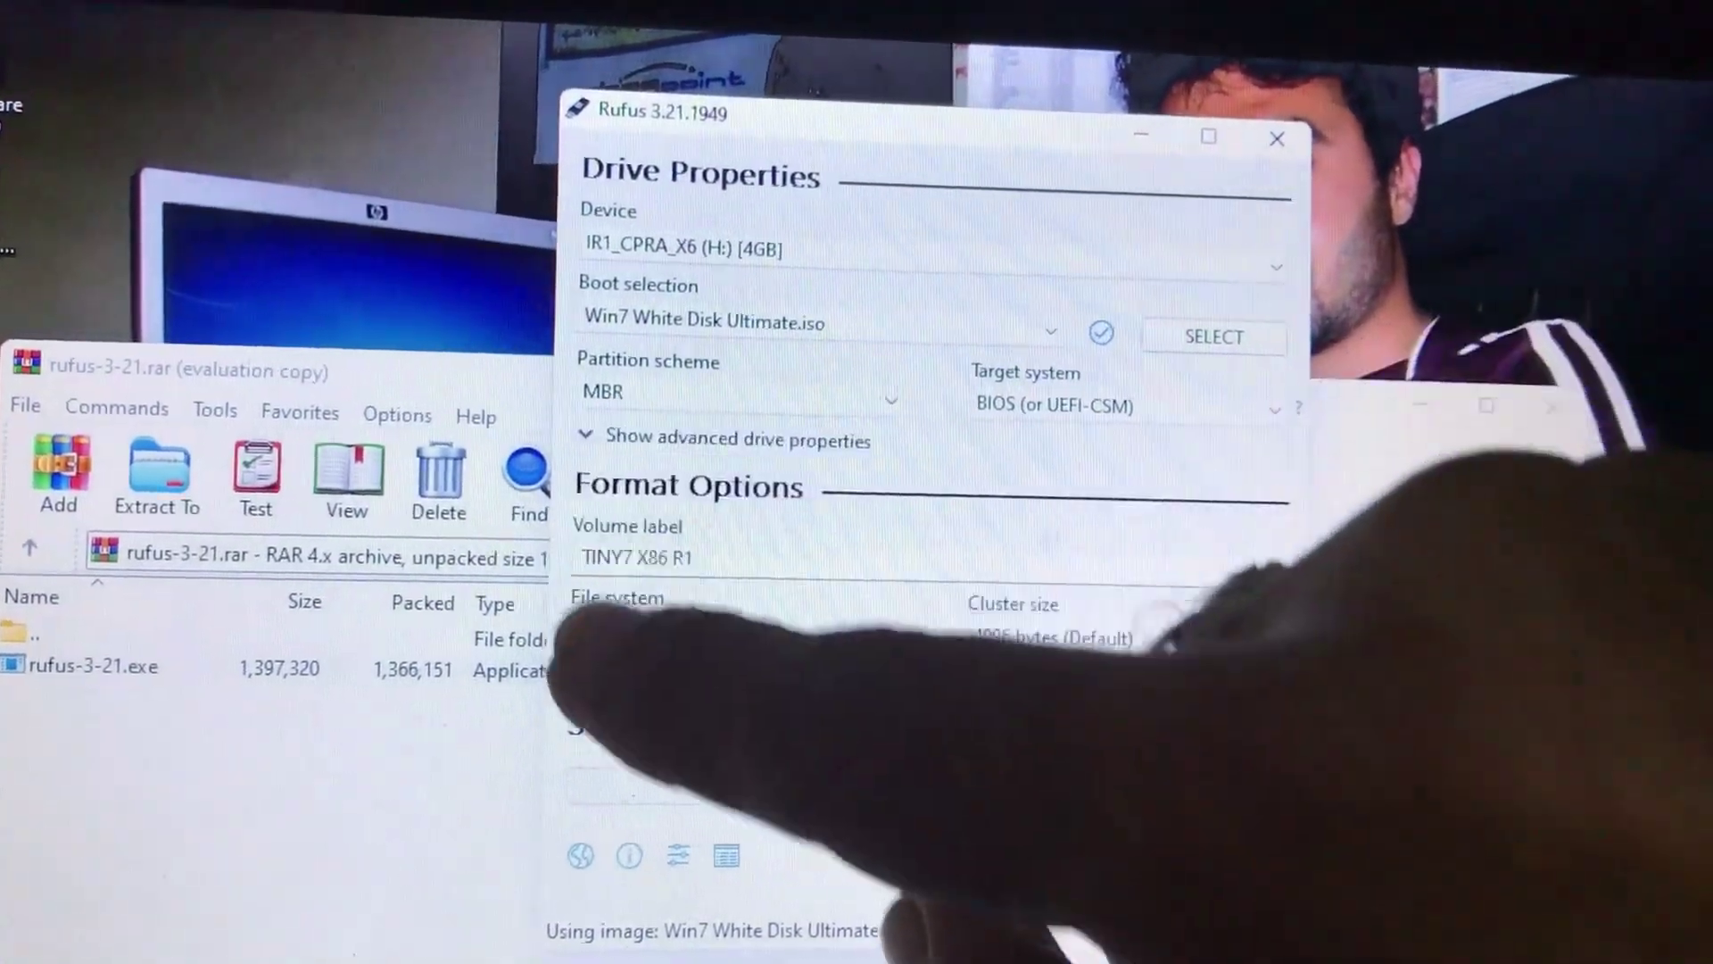
Accept the erase warning and write the Windows 7 image to the USB drive
key(Return)
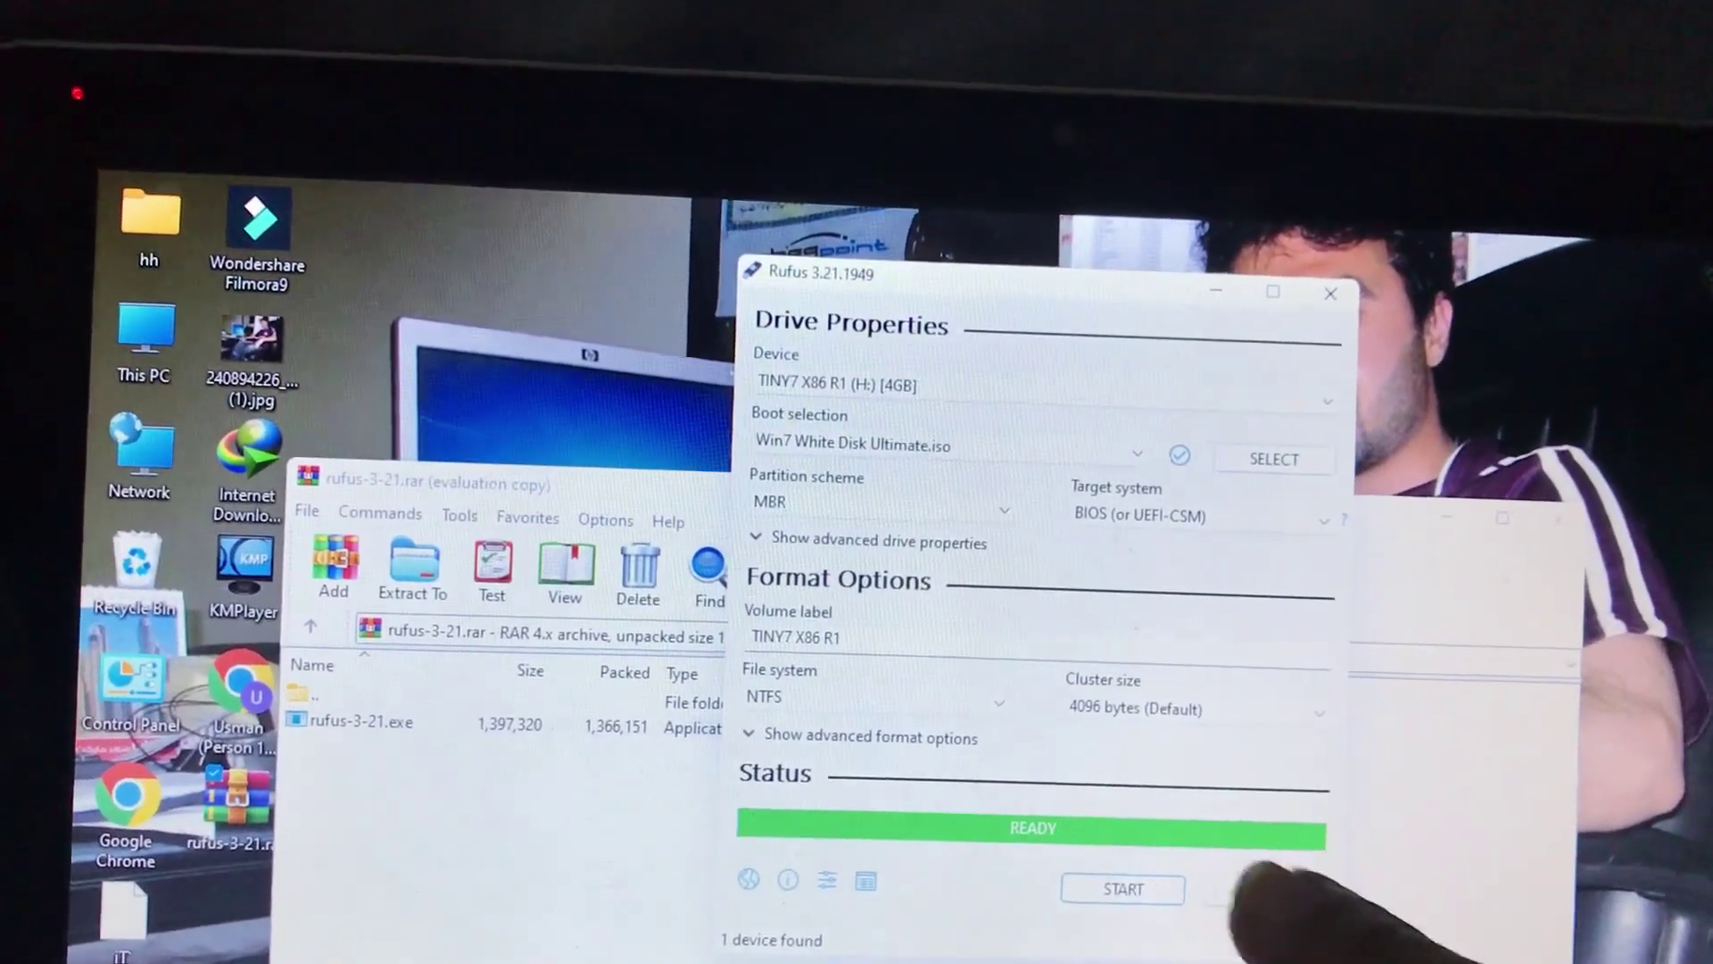
Close Rufus now that the bootable drive shows READY
click(1271, 889)
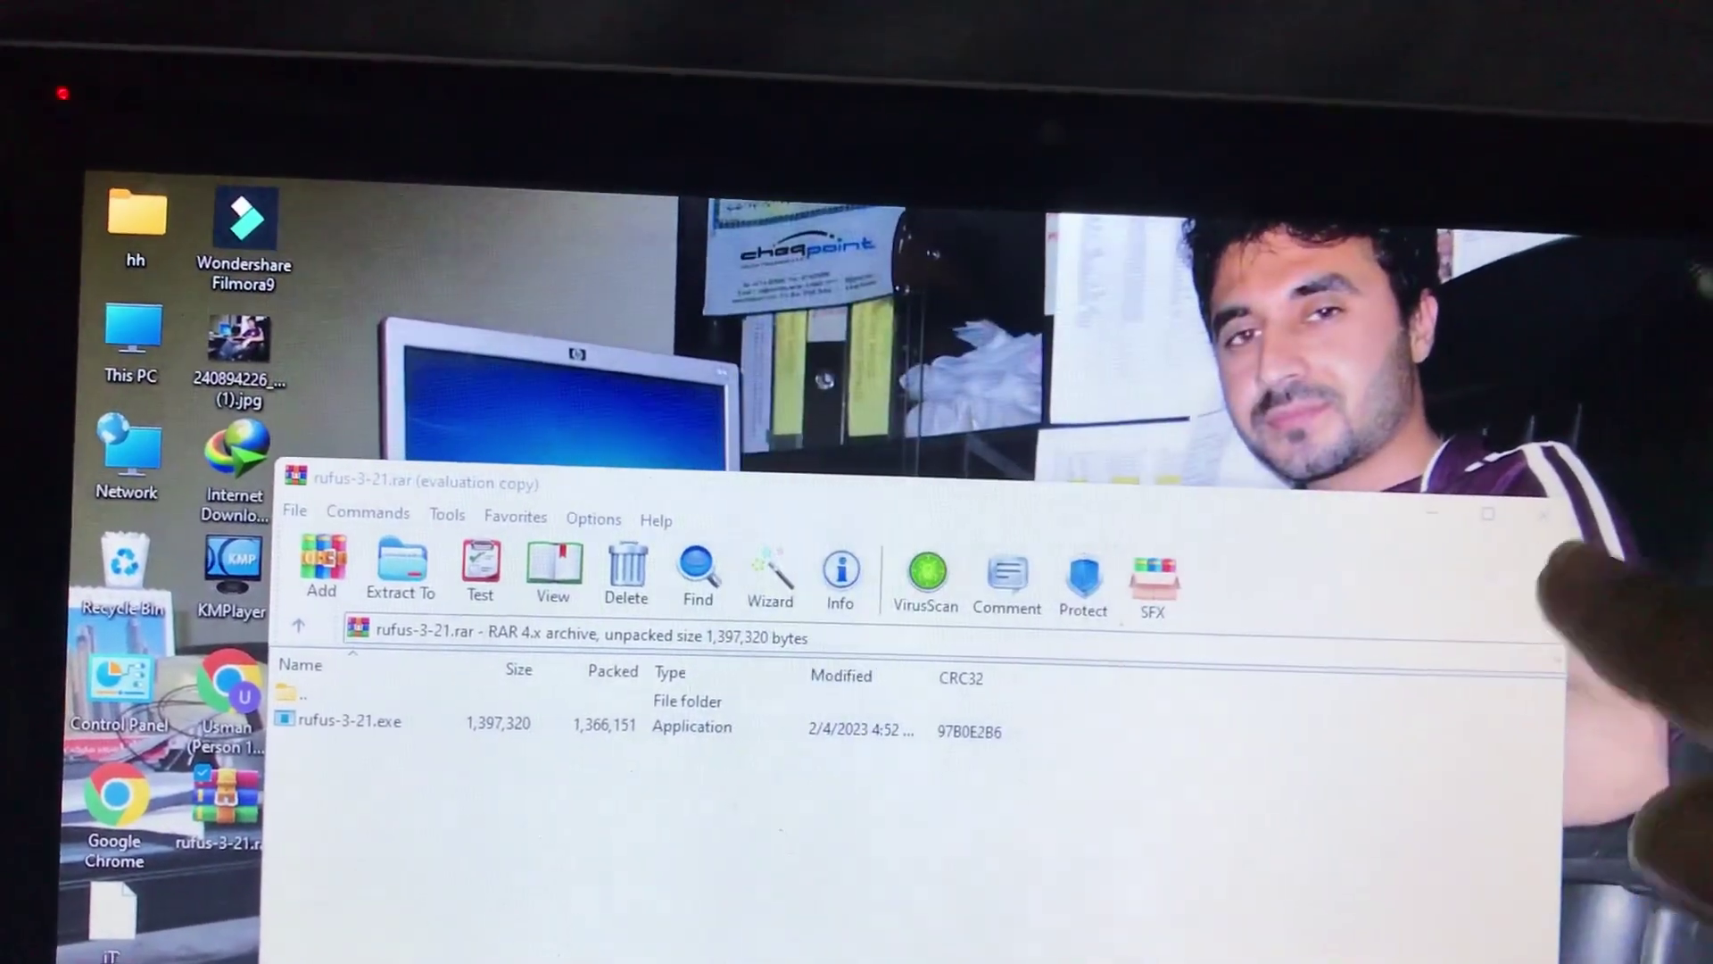